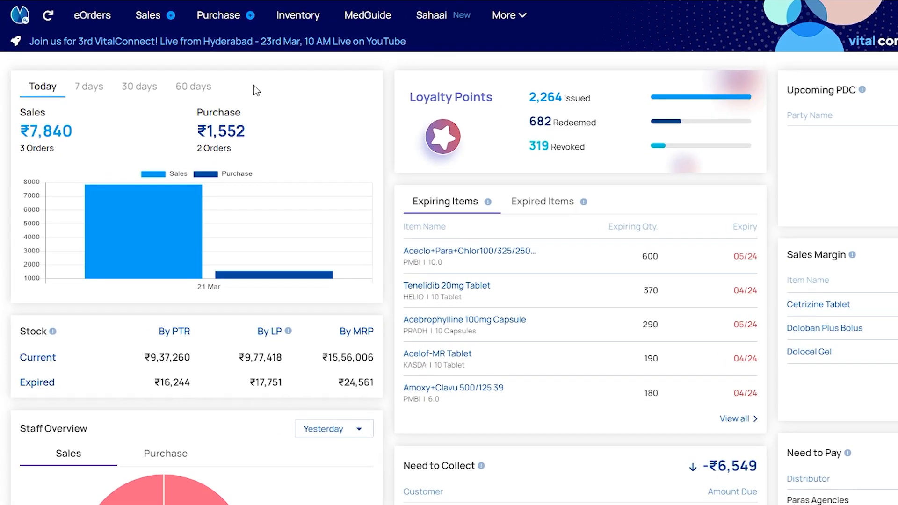
- Start a new opening stock entry in the inventory for Cyclopam Tablet, pack of 10, from Indoco Remedies Ltd
left_click(286, 19)
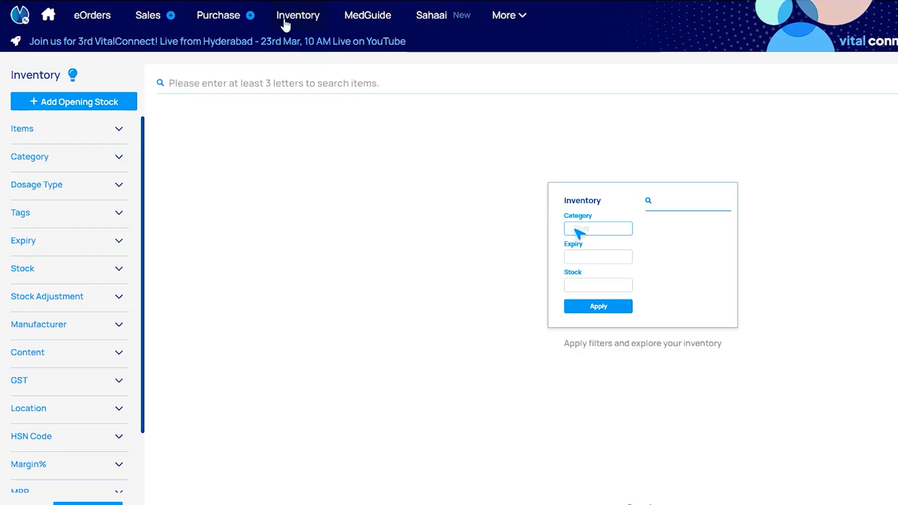
left_click(77, 103)
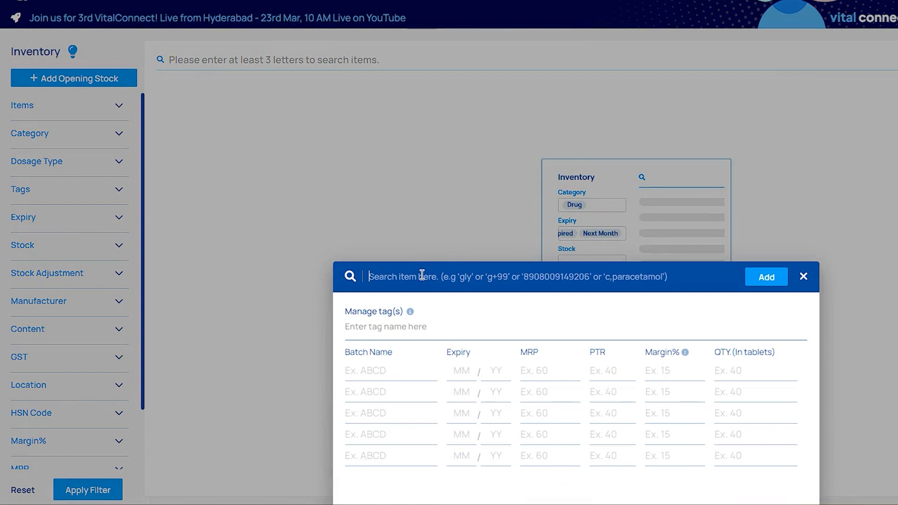
type("C")
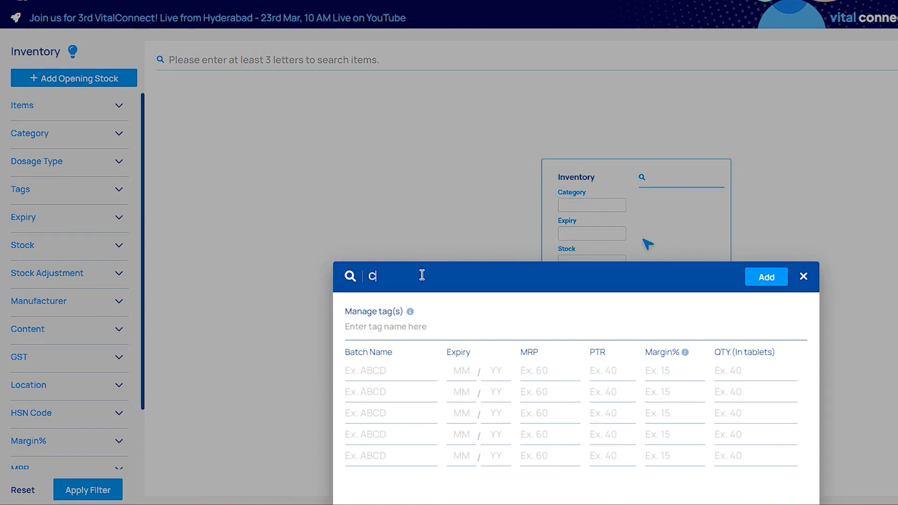
type("yclopam")
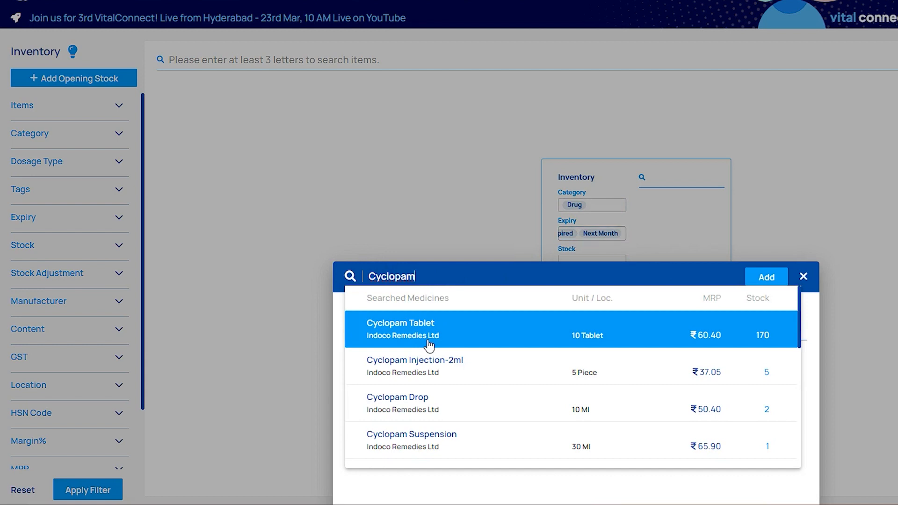
scroll(429, 345, "down", 6)
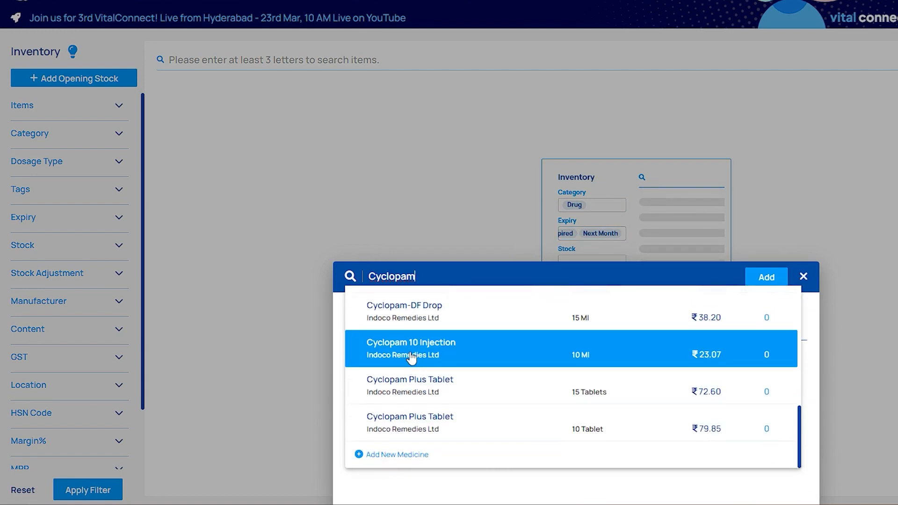
scroll(421, 333, "up", 6)
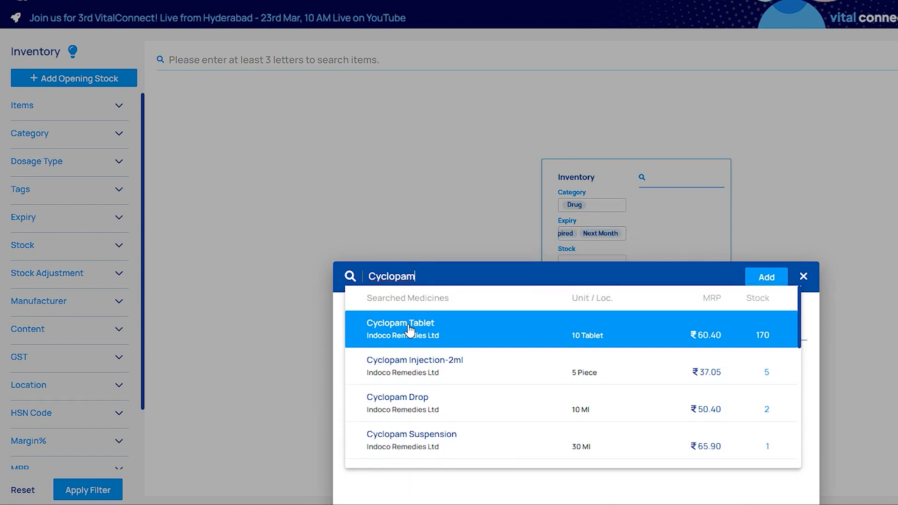
left_click(409, 331)
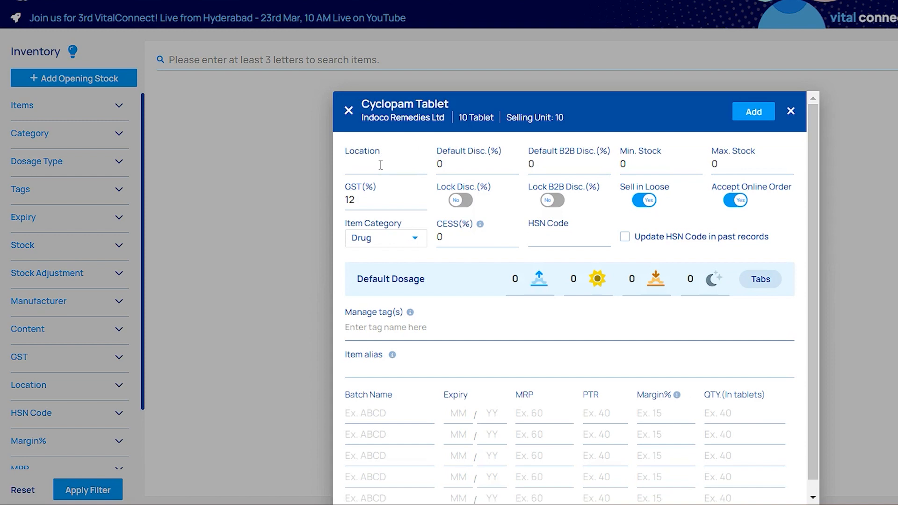
- Set the Cyclopam Tablet's location to TOP and its default discount to 5%
left_click(381, 164)
type("TOP")
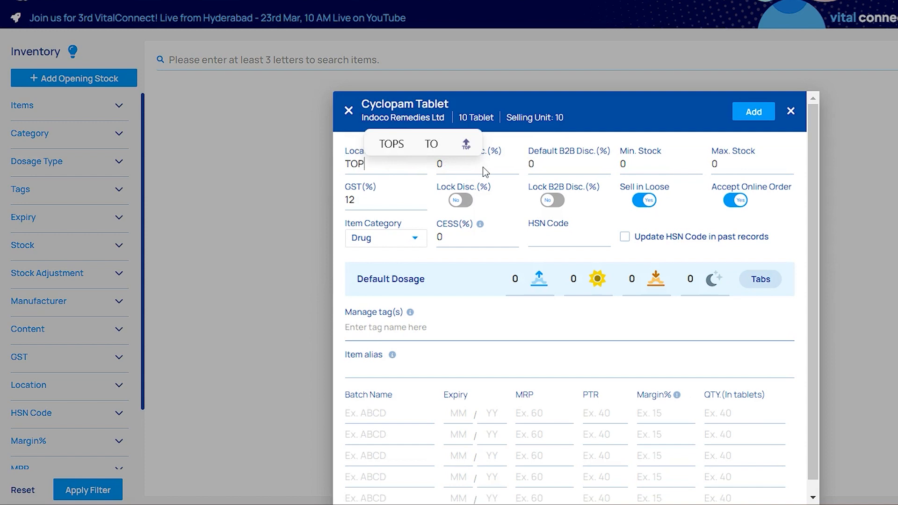
key("Tab")
key("Tab")
left_click(452, 164)
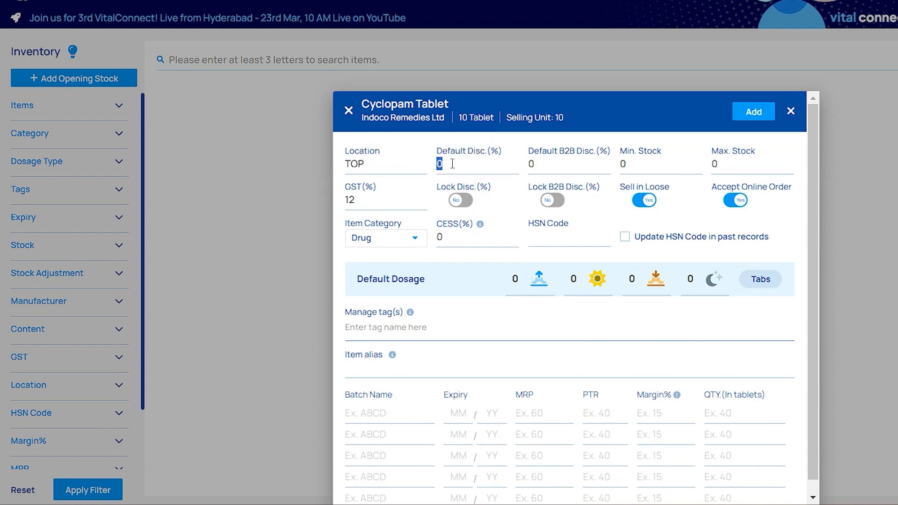
type("5")
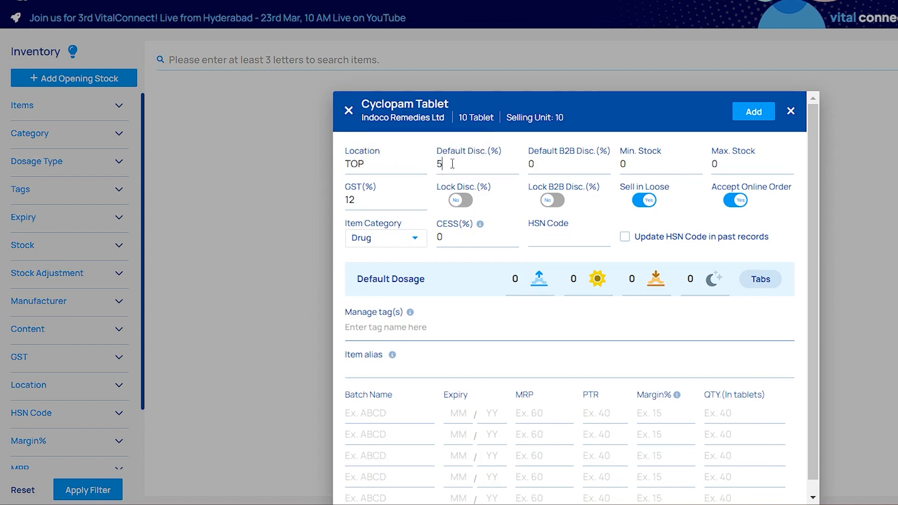
- Set the item's minimum stock to 10 and its maximum stock to 100
left_click(627, 165)
type("1")
left_click(734, 160)
type("1")
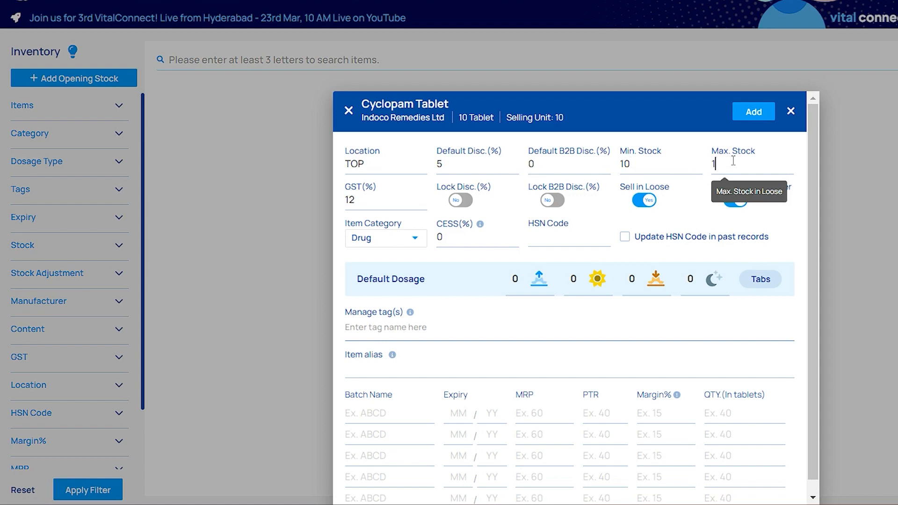
type("00")
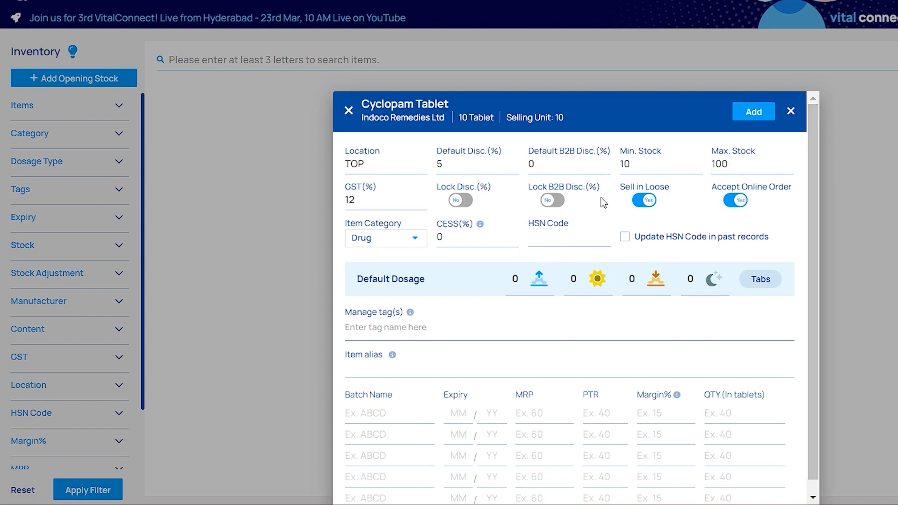
- Add the tag "pain" to the item and enter "cyclo" as its item alias
left_click(397, 243)
left_click(381, 331)
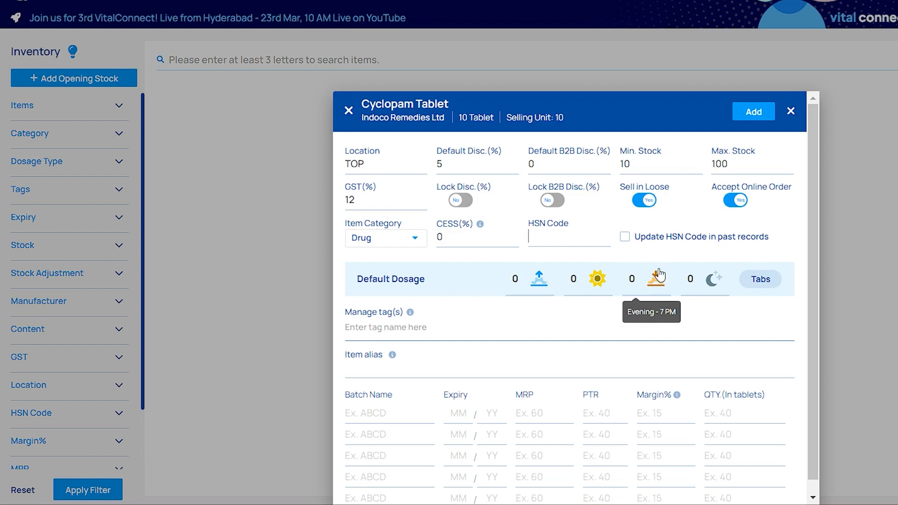
left_click(375, 328)
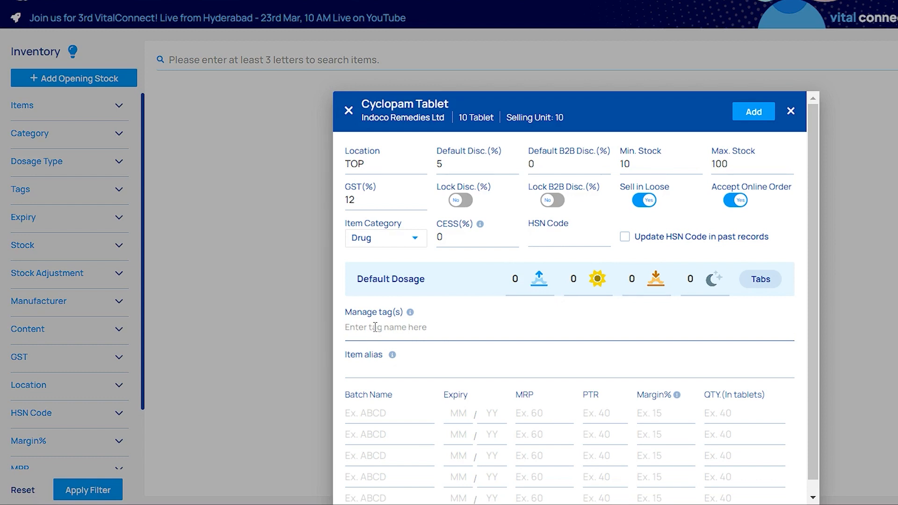
type("pain")
key("Return")
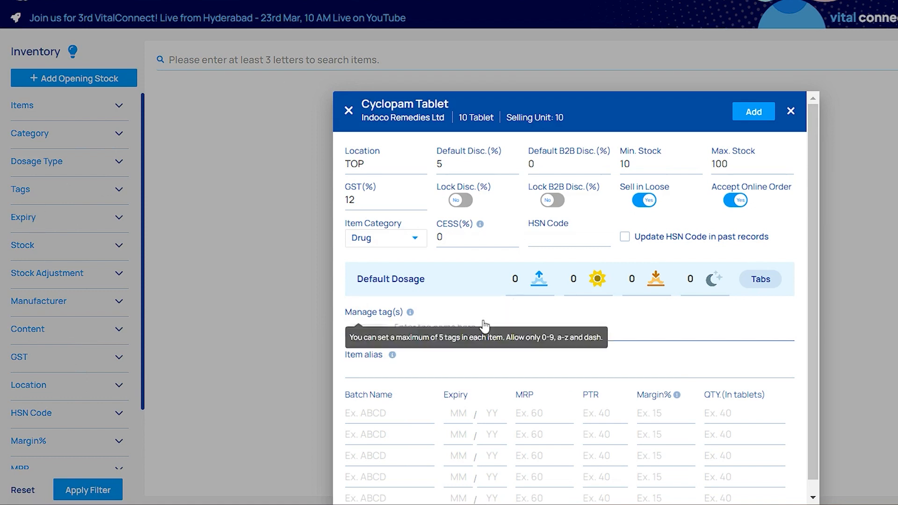
left_click(425, 365)
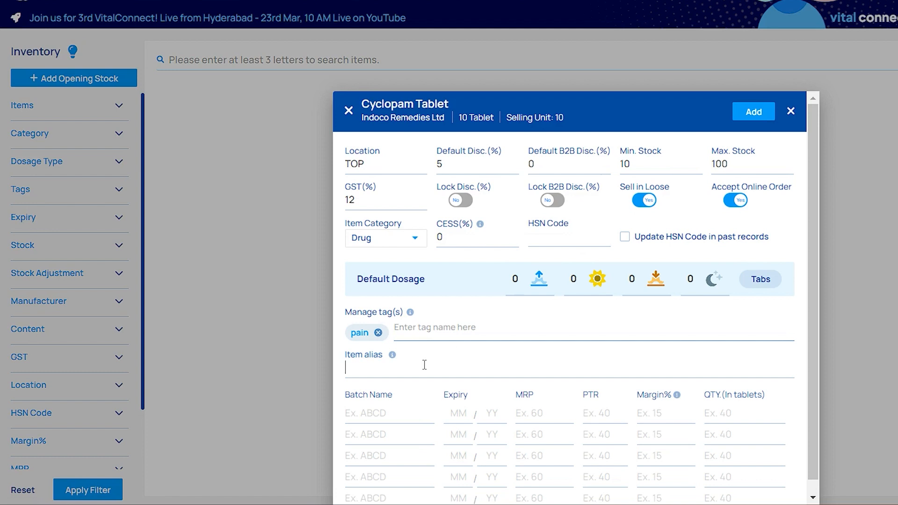
type("cyclo")
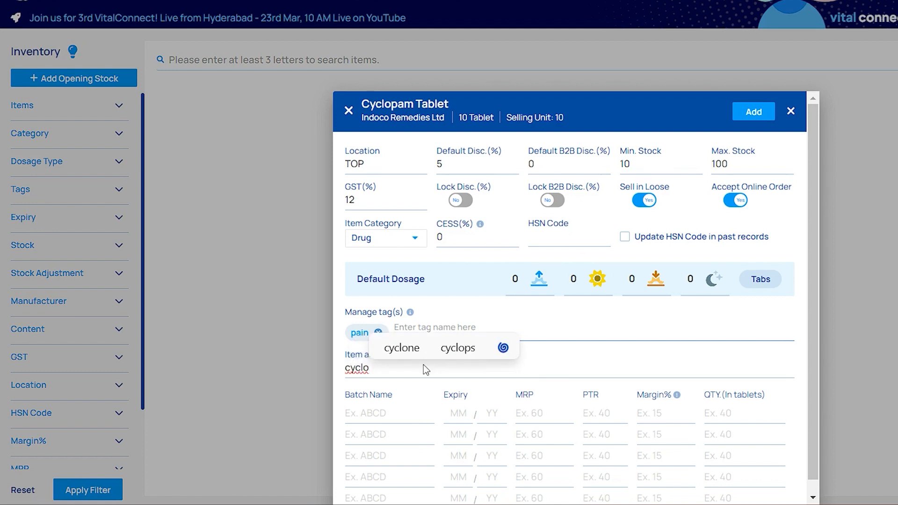
- Enter the first batch as 4565DF with expiry 2/25 and an MRP of 50
left_click(370, 408)
type("4565DF")
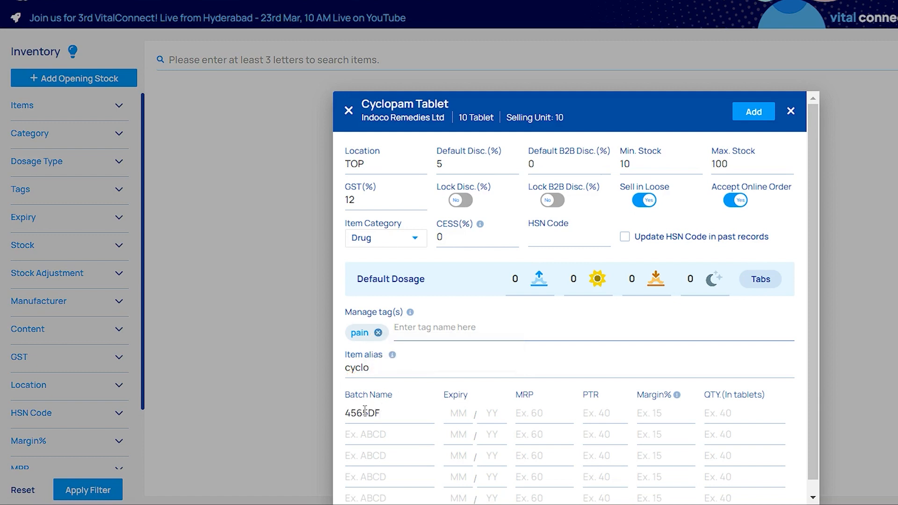
left_click(467, 414)
type("225")
type("50")
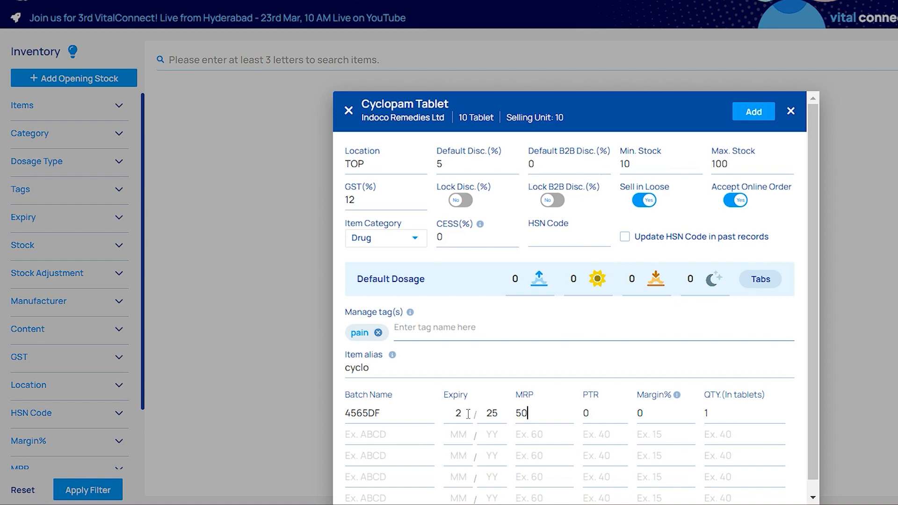
- Set the batch's margin to 20% and its quantity to 100 tablets, and add the opening stock
left_click(651, 408)
type("20")
left_click(708, 415)
type("1")
left_click(729, 418)
left_click(742, 120)
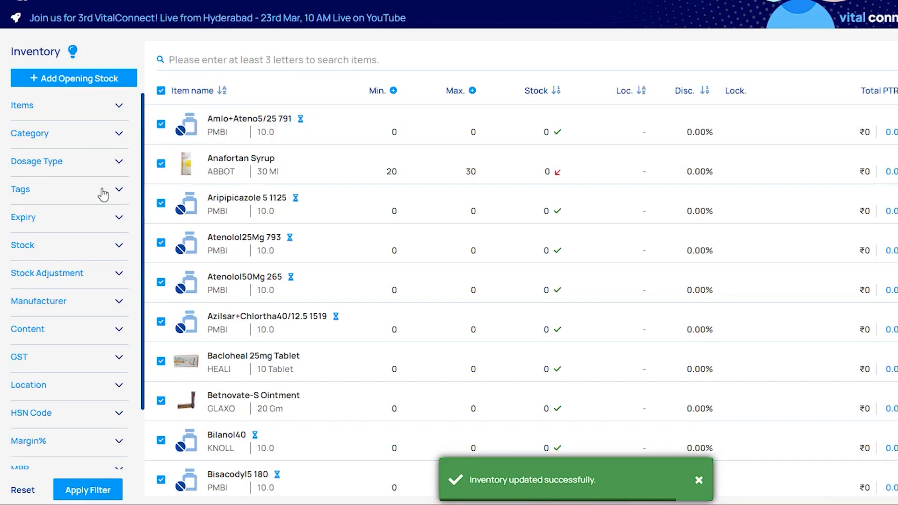
- Search the inventory for Cyclopam to check the updated stock entry
left_click(94, 114)
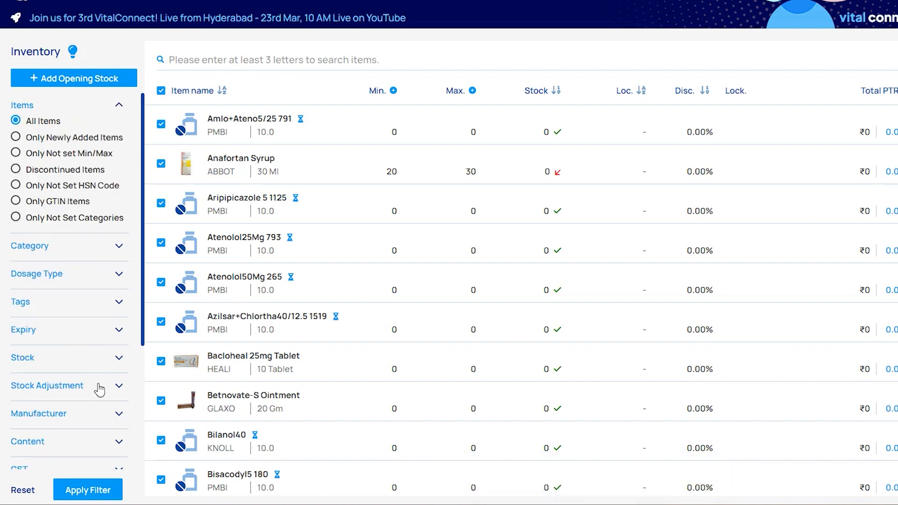
left_click(114, 486)
left_click(192, 58)
type("Cyclop")
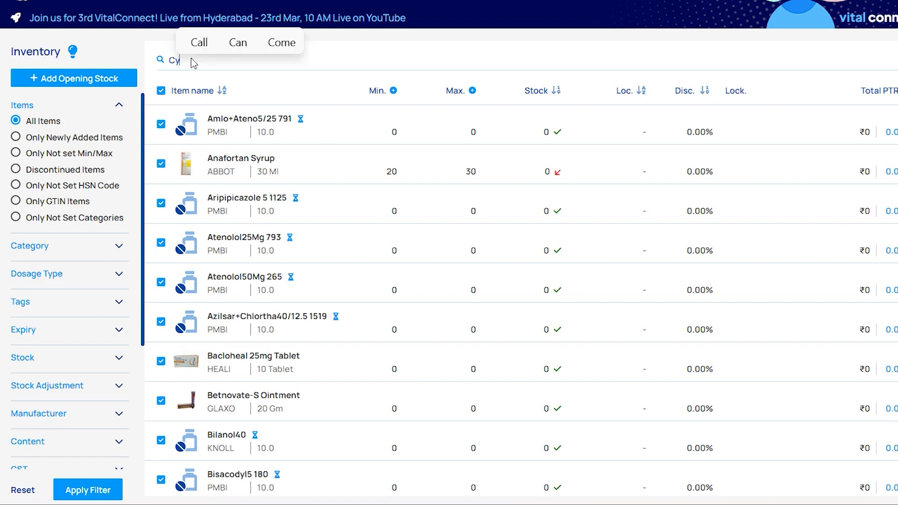
type("am")
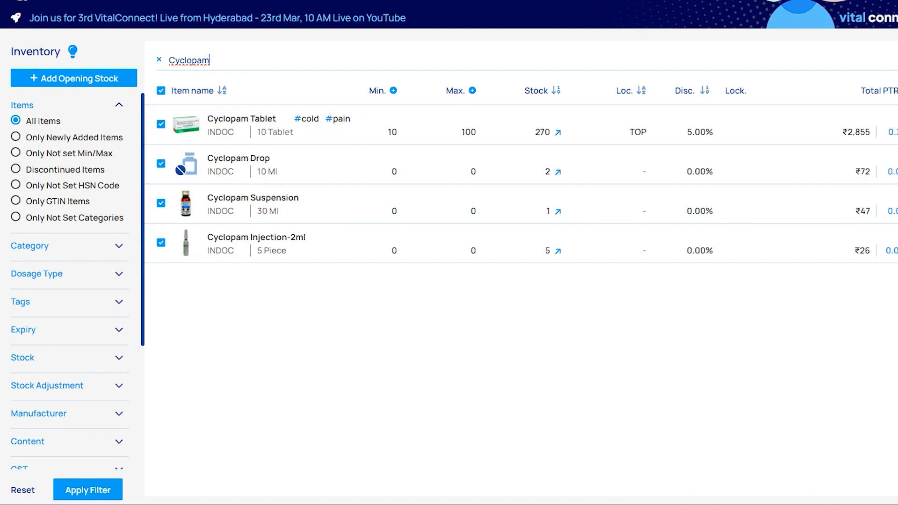
- List all inventory items again and view the mapping suggestions for the newly added item Amlo+Ateno5/25 791
left_click(159, 60)
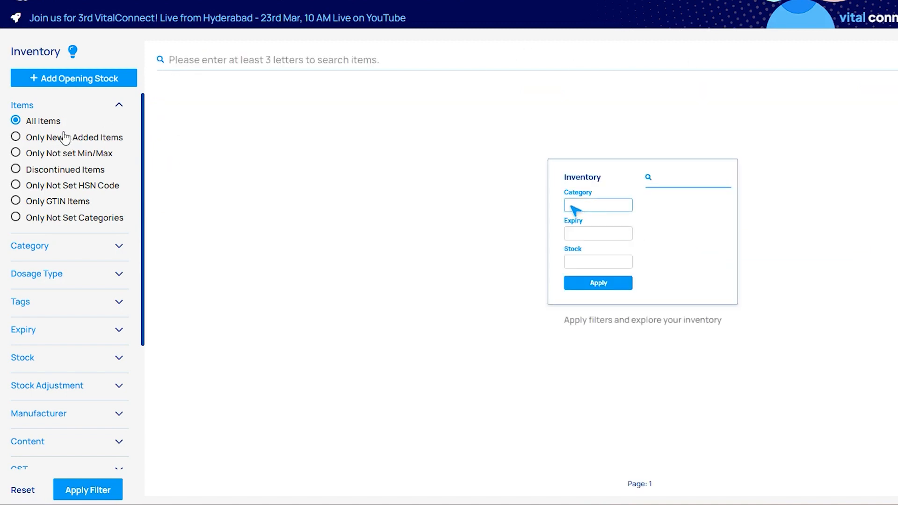
left_click(99, 499)
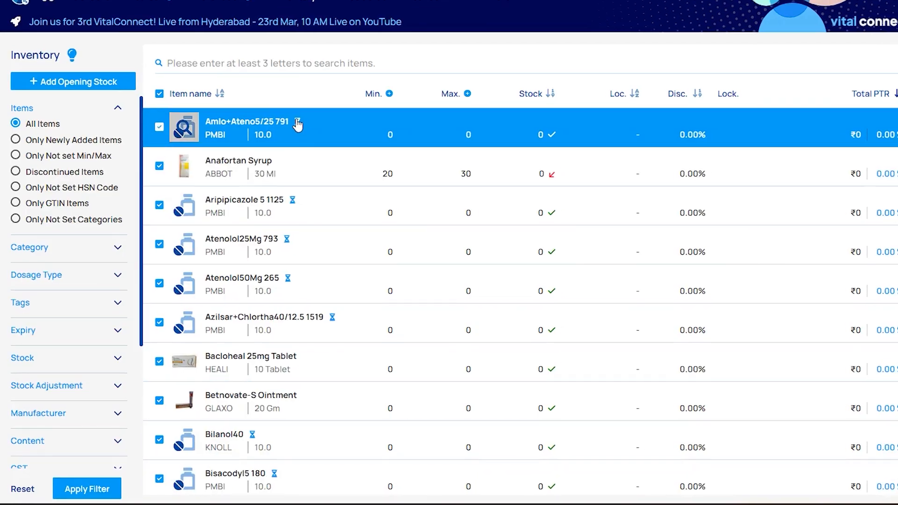
mouse_move(298, 124)
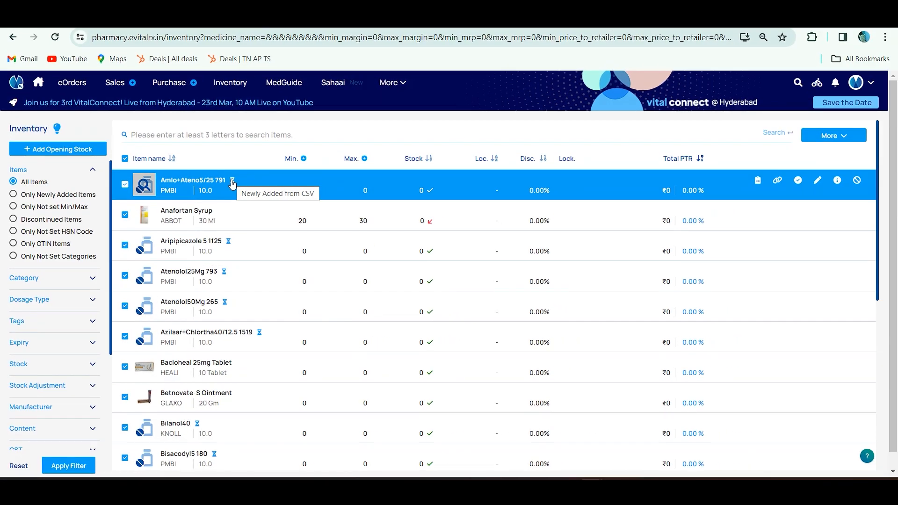
left_click(779, 182)
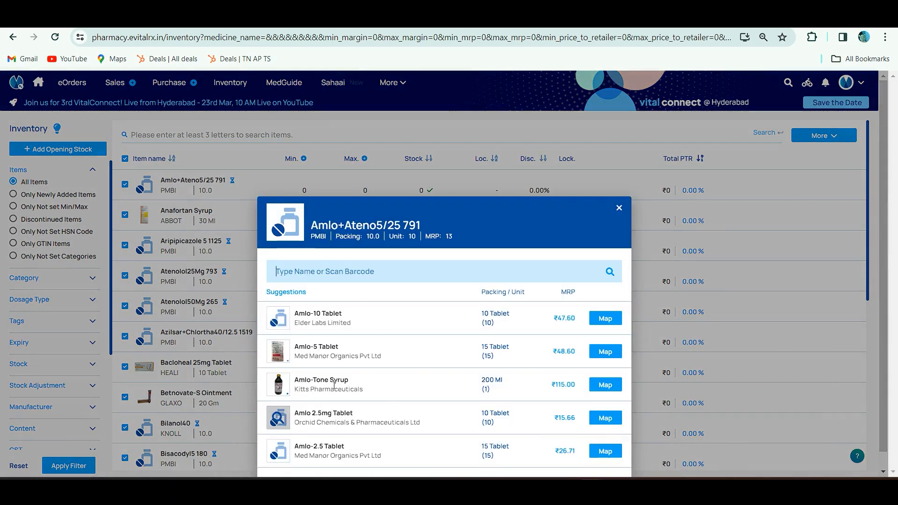
left_click(619, 209)
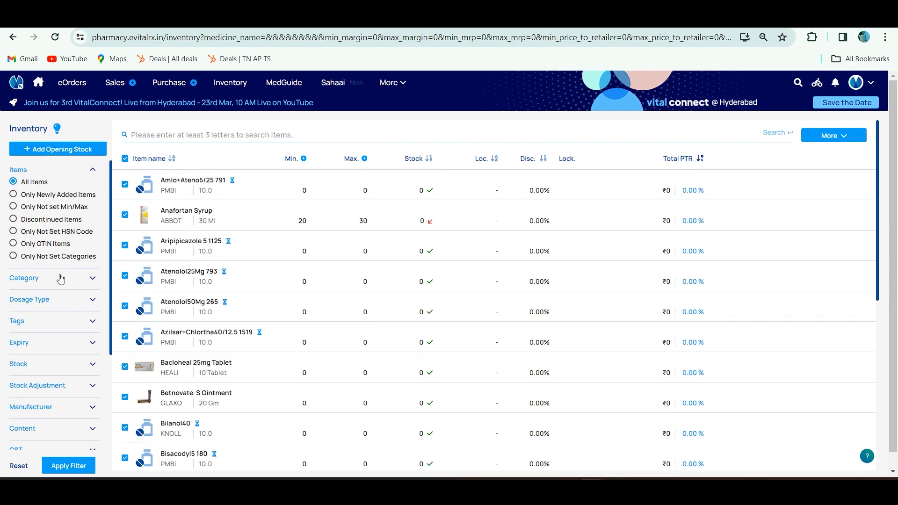
- Expand the Category filter and review the other available inventory filters, from dosage type to LP
scroll(61, 279, "down", 1)
scroll(60, 280, "down", 1)
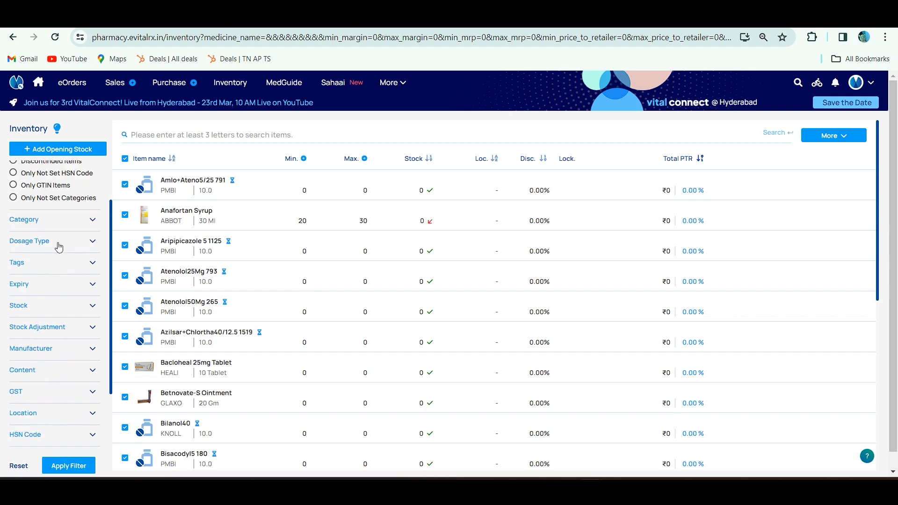
left_click(57, 226)
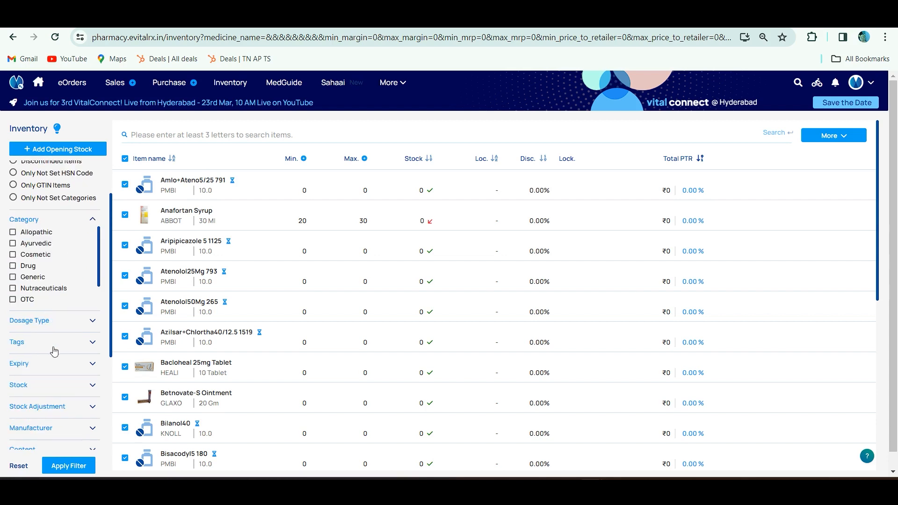
scroll(51, 346, "down", 4)
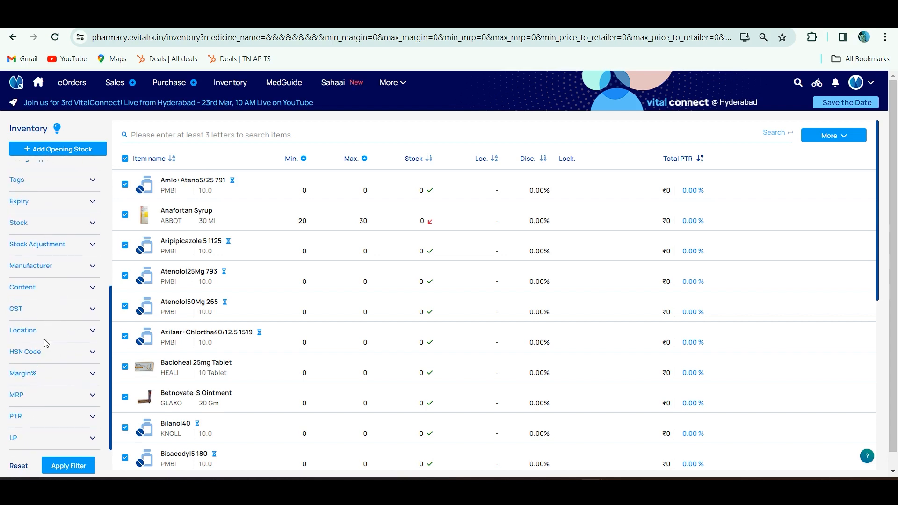
scroll(8, 202, "down", 1)
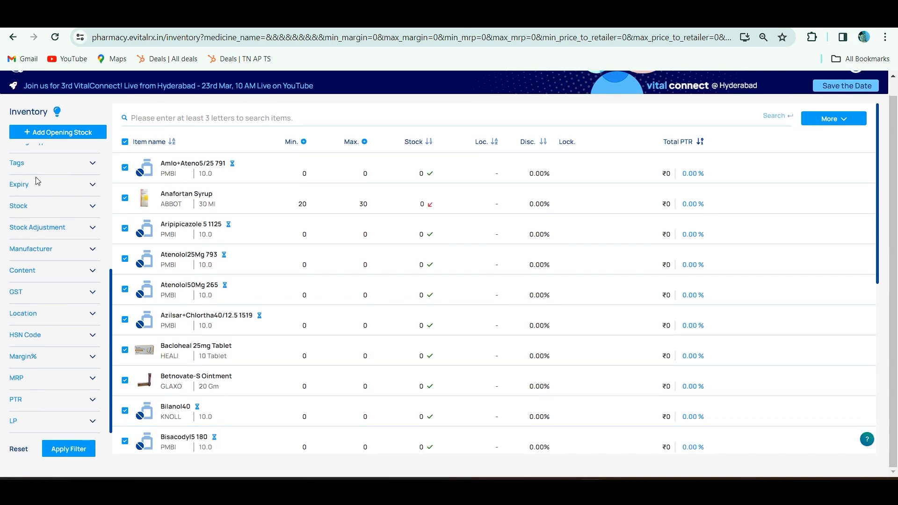
scroll(39, 183, "up", 5)
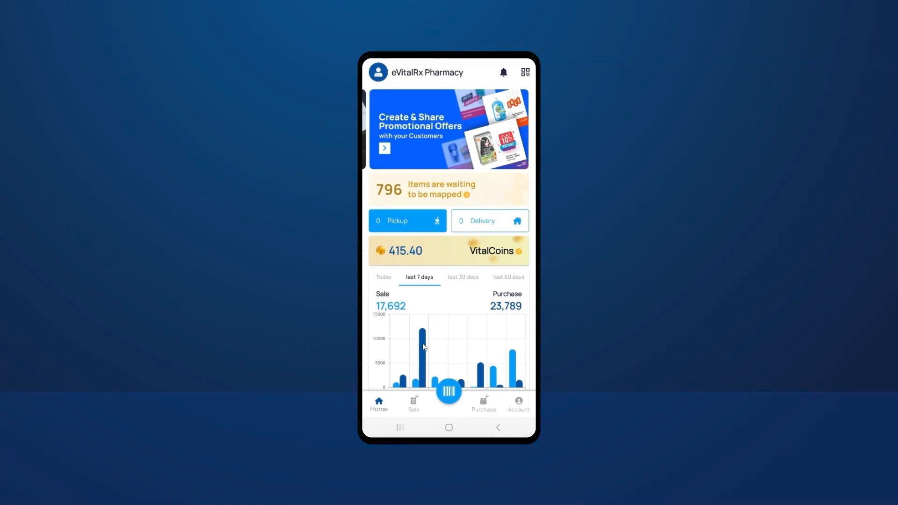
- Open Opening Stock in the eVitalRx mobile app, search for cetrizine and select Cetrizine Tablet
left_click(520, 402)
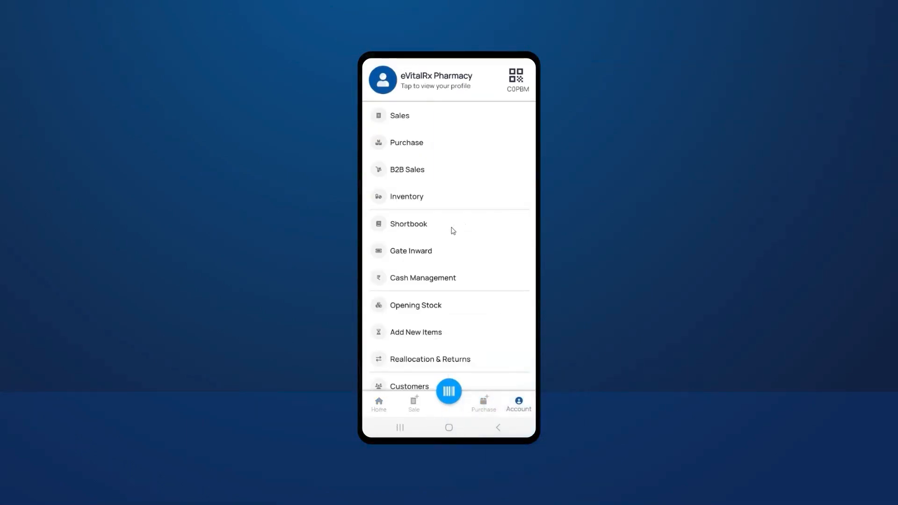
left_click(431, 308)
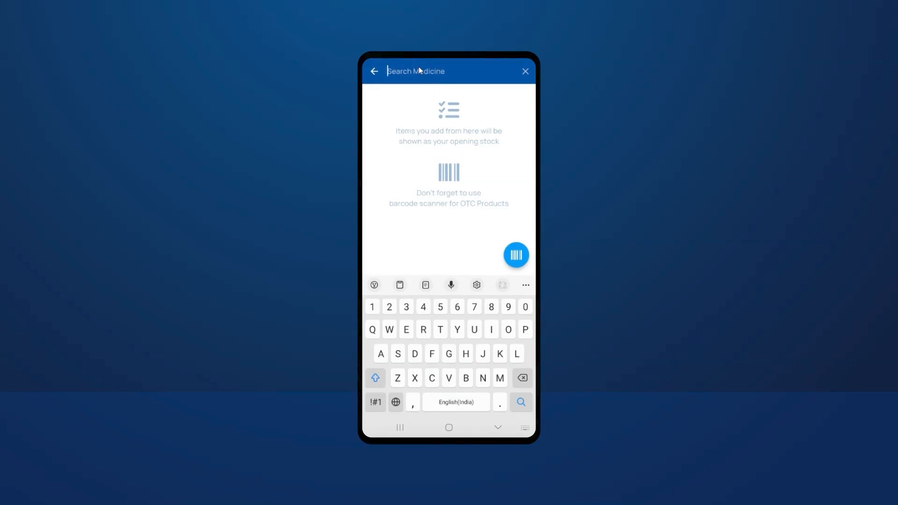
type("cetrizine")
key("Return")
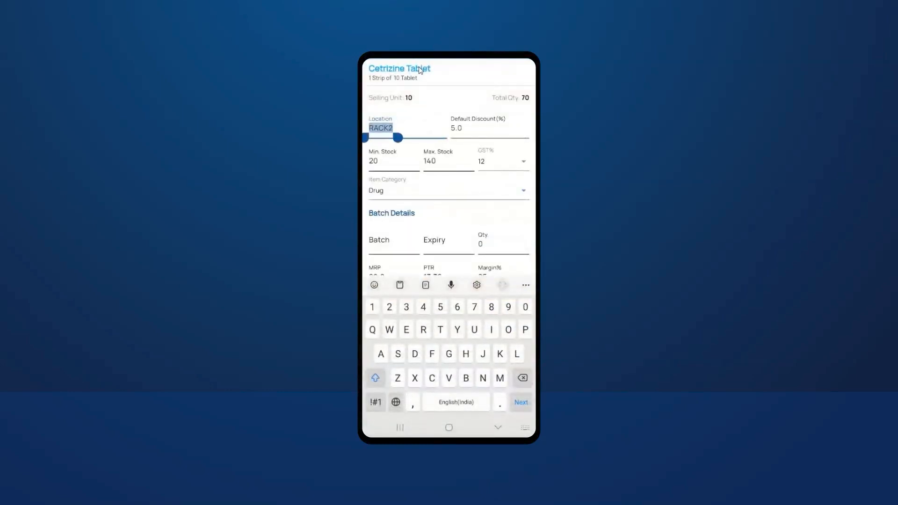
- Add the Cetrizine Tablet opening stock with batch GJHGC, expiry 02/25 and quantity 15, keeping the prefilled stock limits and prices
key("Tab")
key("Tab")
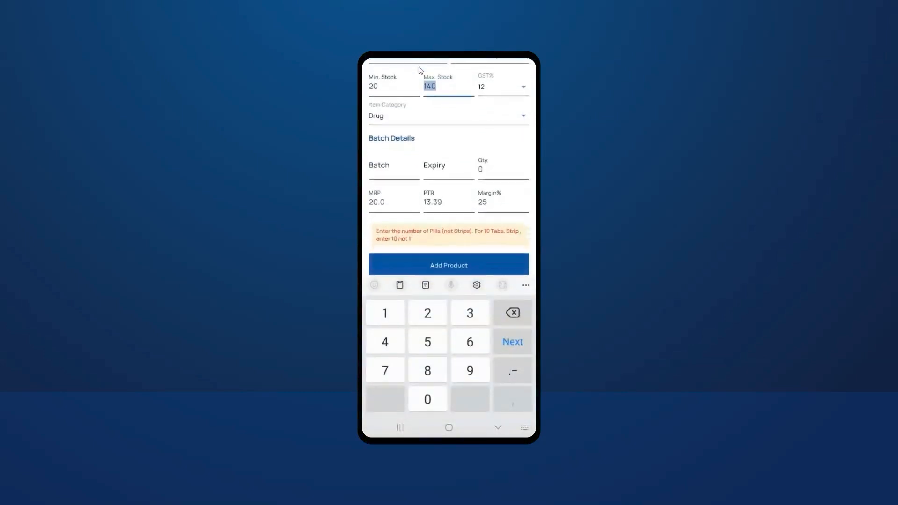
key("Tab")
type("GJHGC")
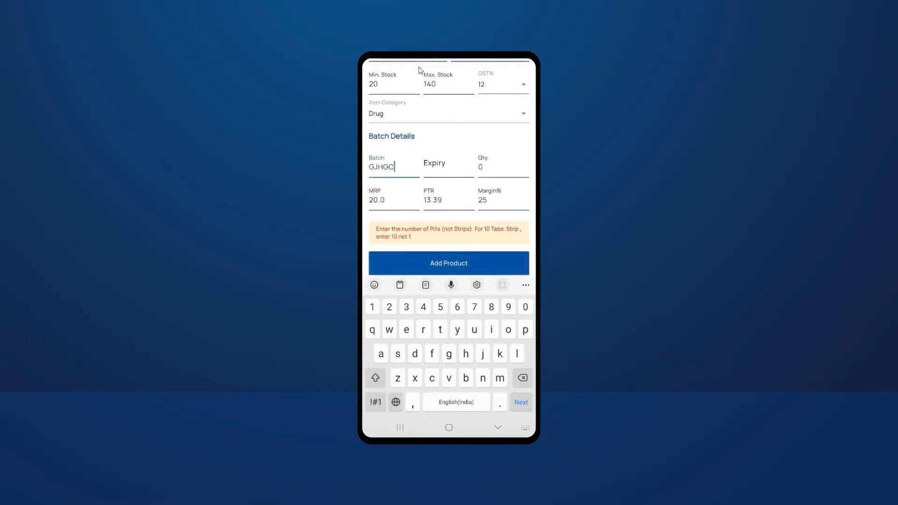
key("Tab")
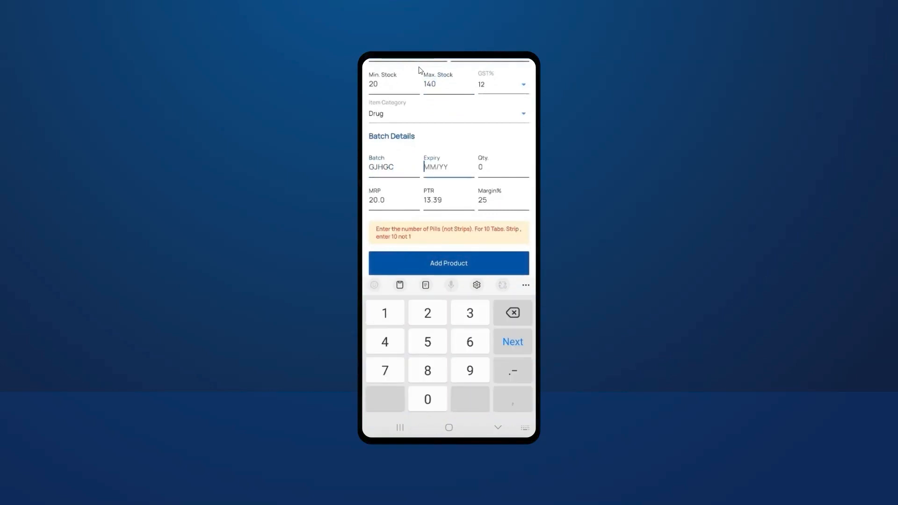
type("0225")
key("Tab")
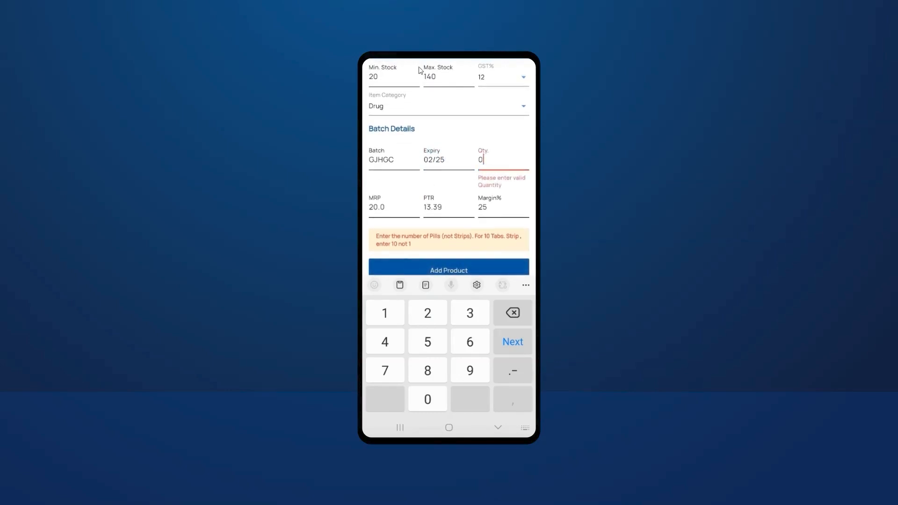
type("15")
key("Return")
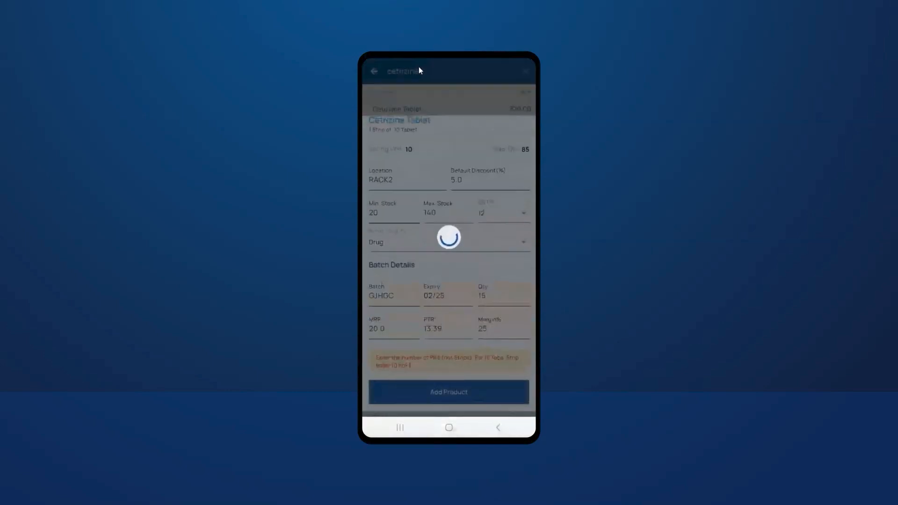